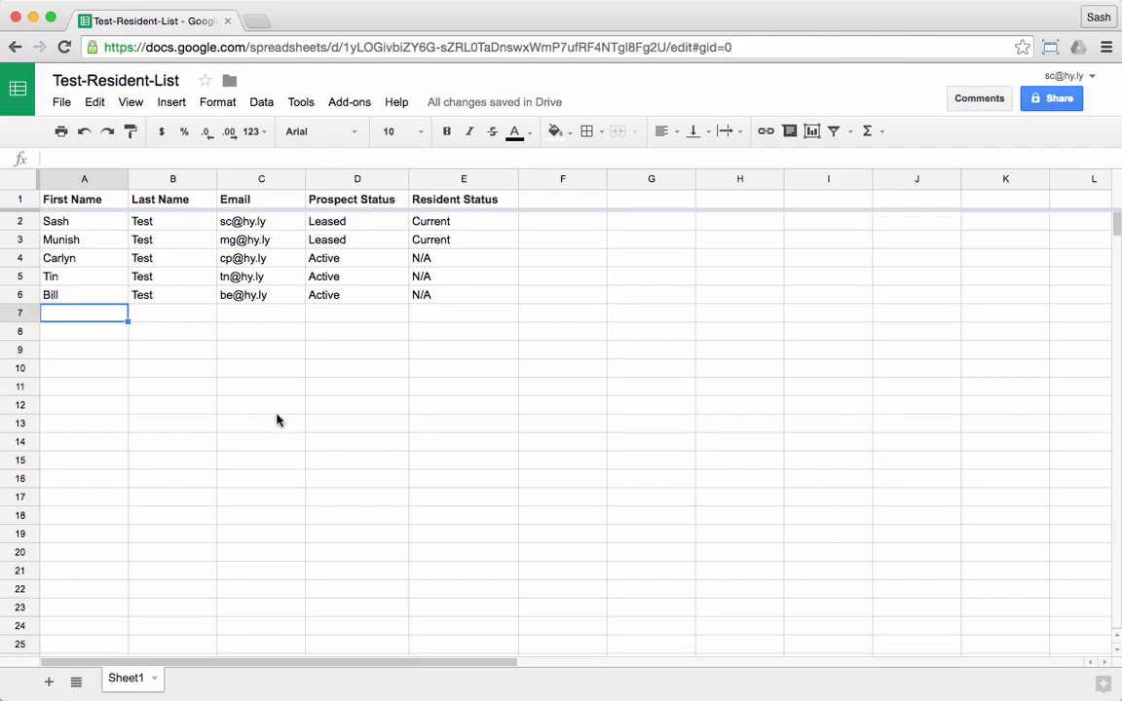
Download the current sheet of Test-Resident-List as a comma-separated values (.csv) file
left_click(62, 102)
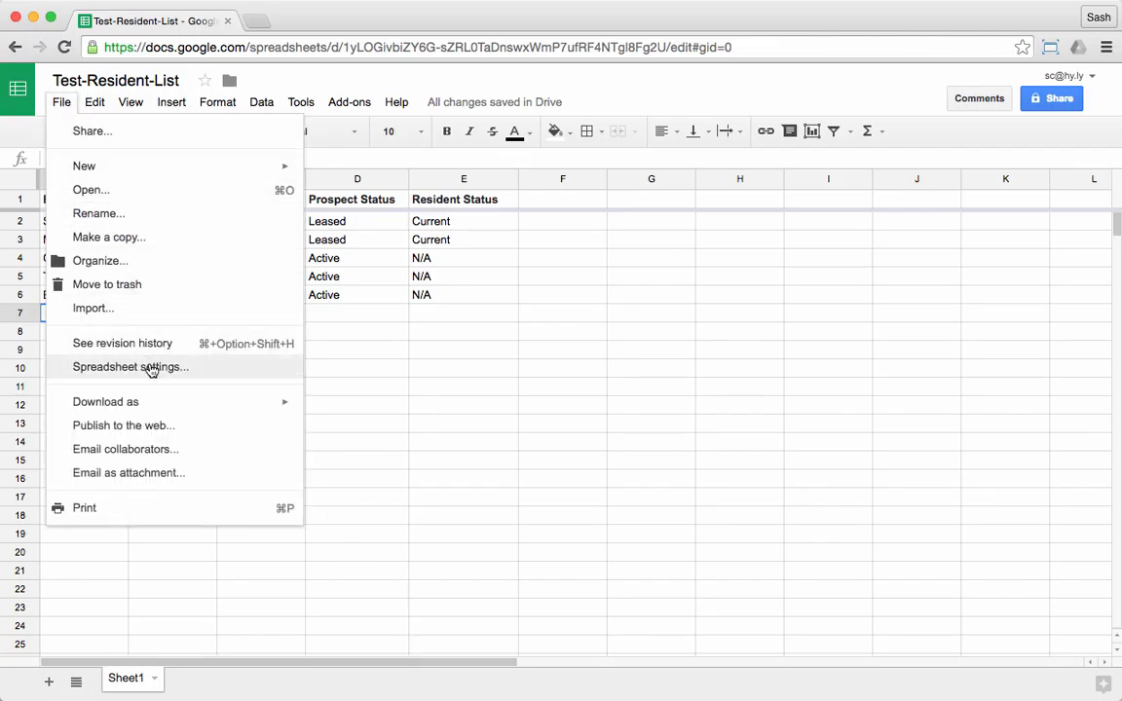
mouse_move(164, 403)
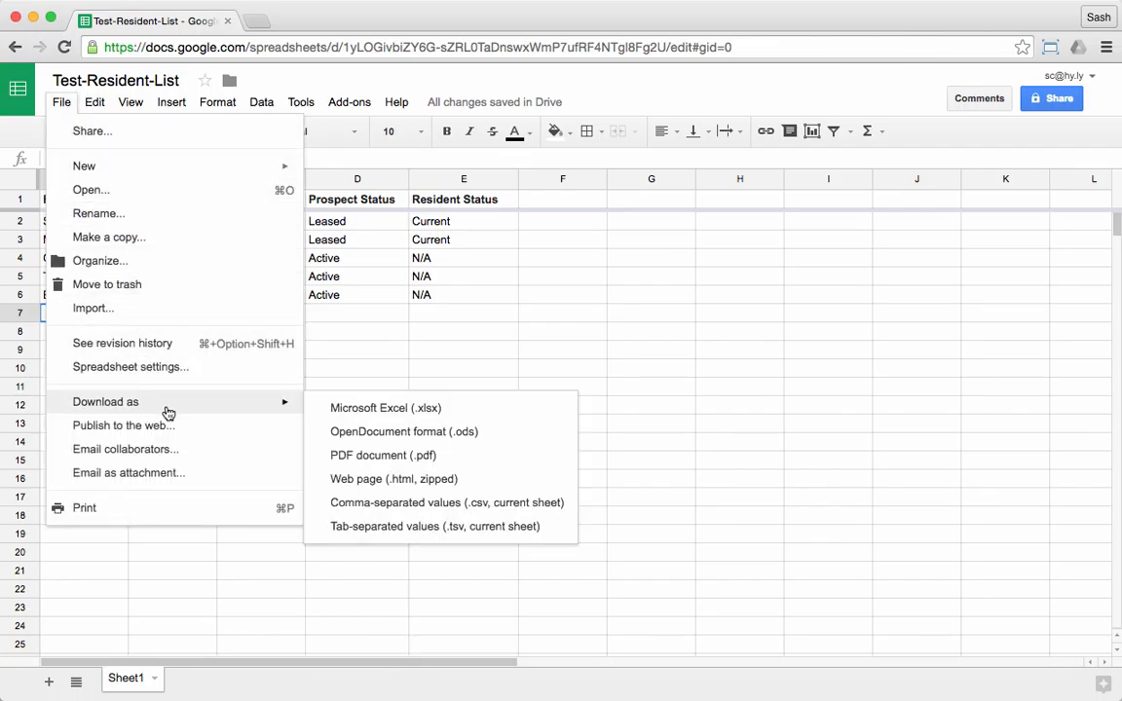
left_click(410, 502)
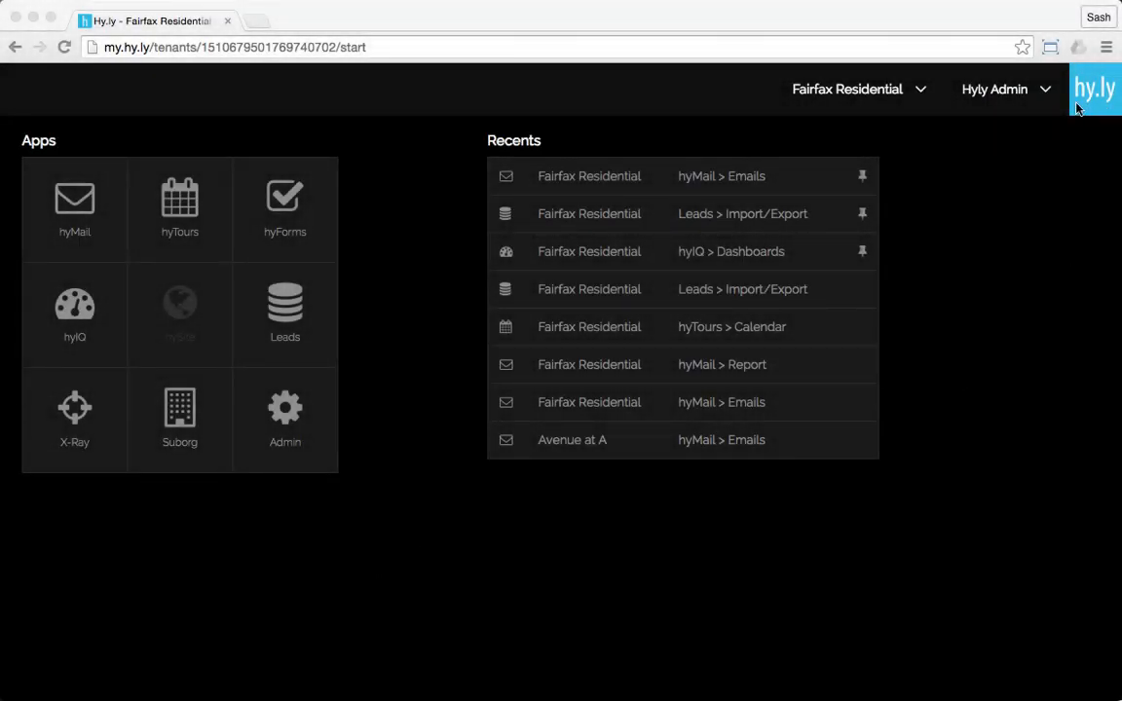
Switch to Hy.ly and open the Upload CSV File page of the Leads app's Lead Exim section
left_click(290, 301)
left_click(293, 318)
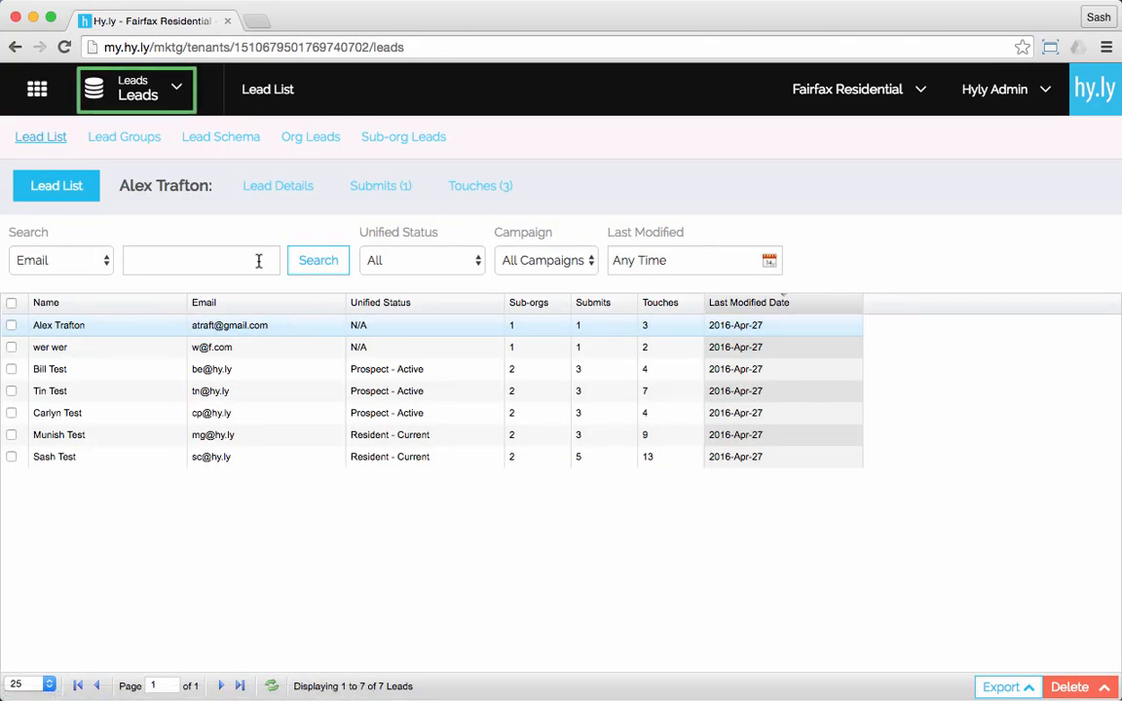
left_click(170, 97)
left_click(103, 208)
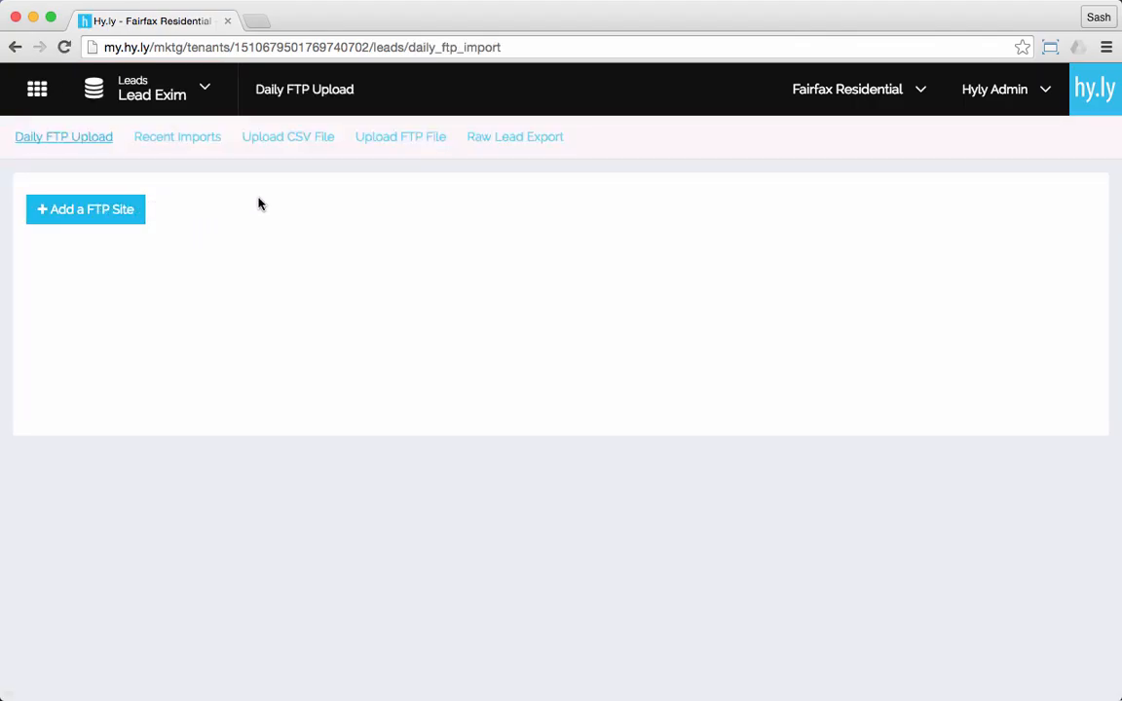
left_click(272, 146)
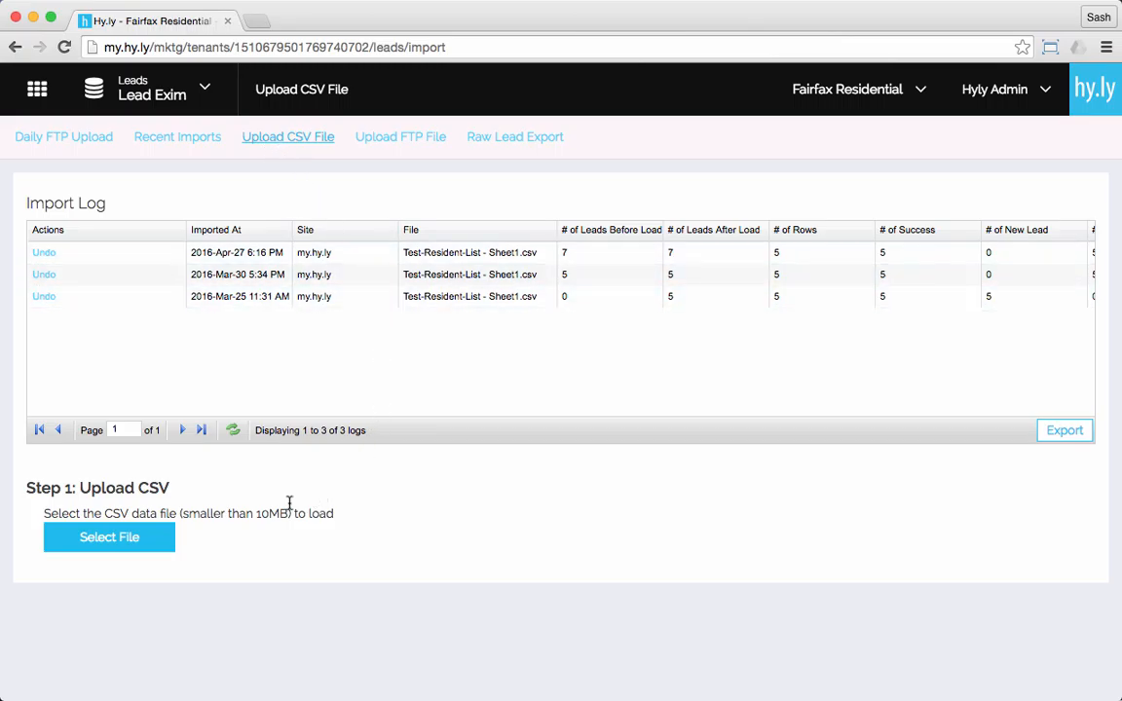
Upload Test-Resident-List - Sheet1 (8).csv from the Downloads folder and accept the file's row and field summary
left_click(109, 538)
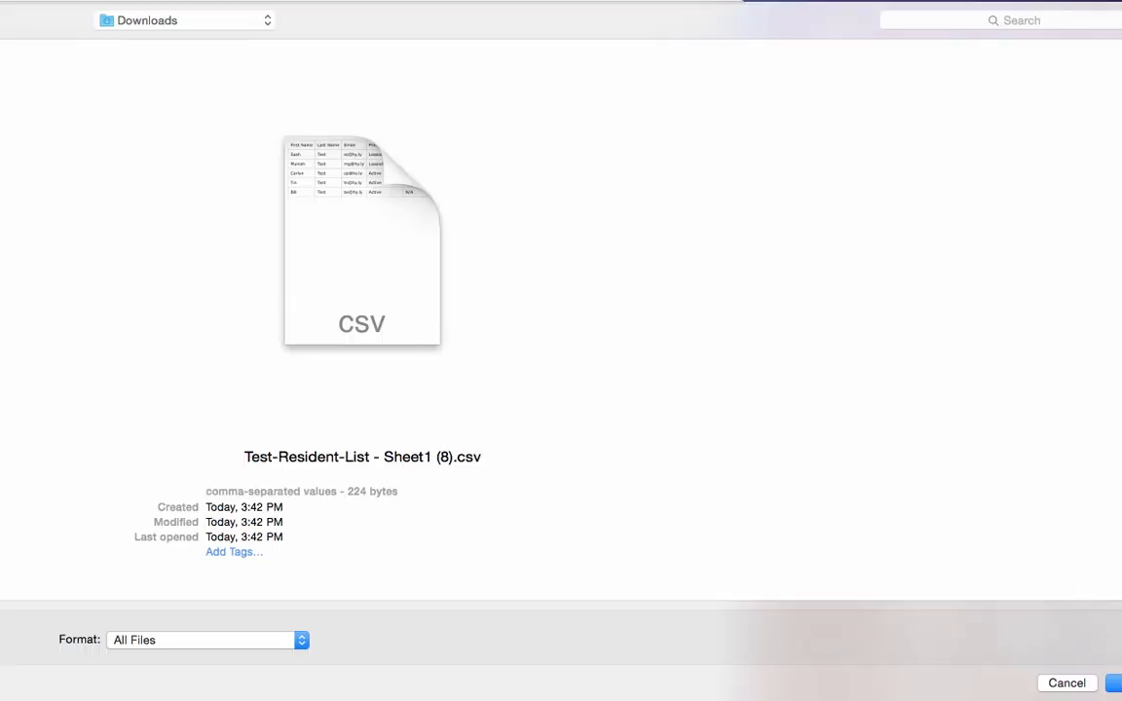
left_click(1113, 683)
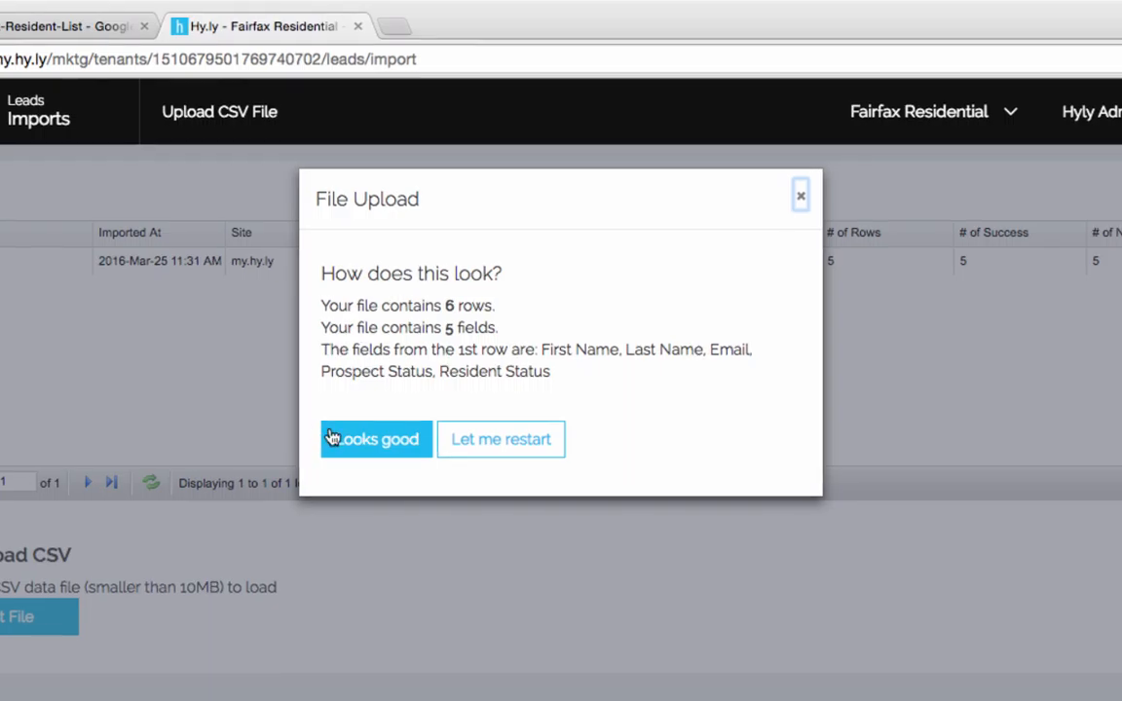
left_click(370, 436)
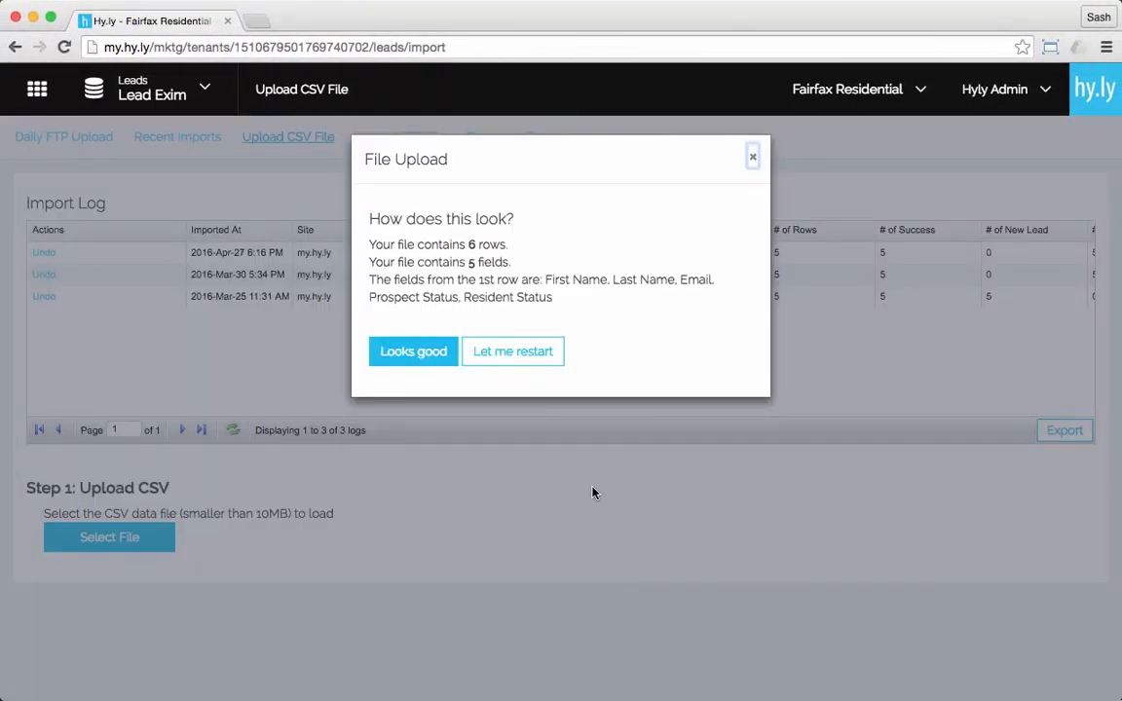
left_click(535, 352)
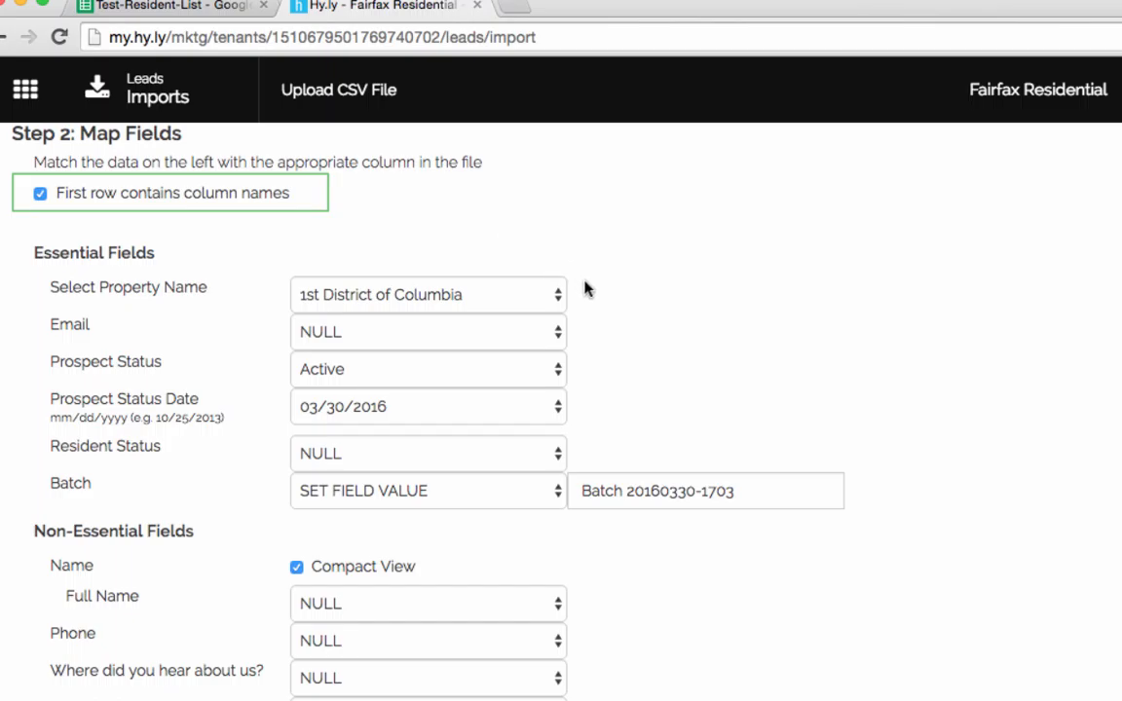
Set the import's property name to Avenue At York and map the Email field to the file's Email column
left_click(541, 296)
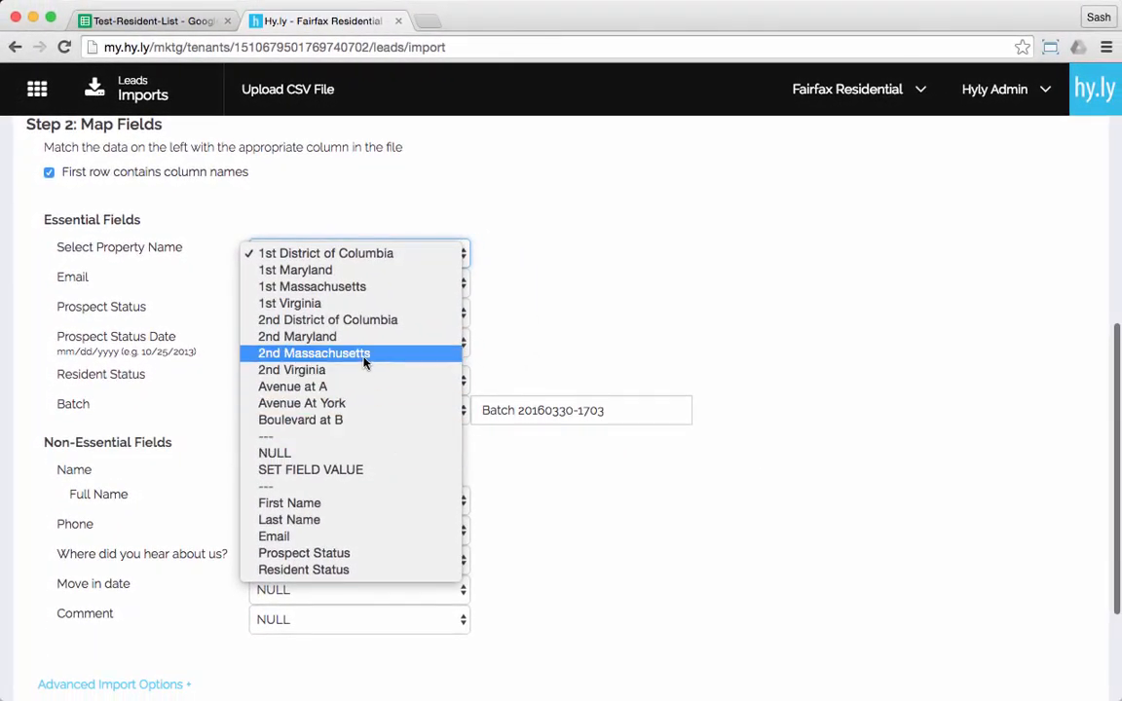
left_click(360, 409)
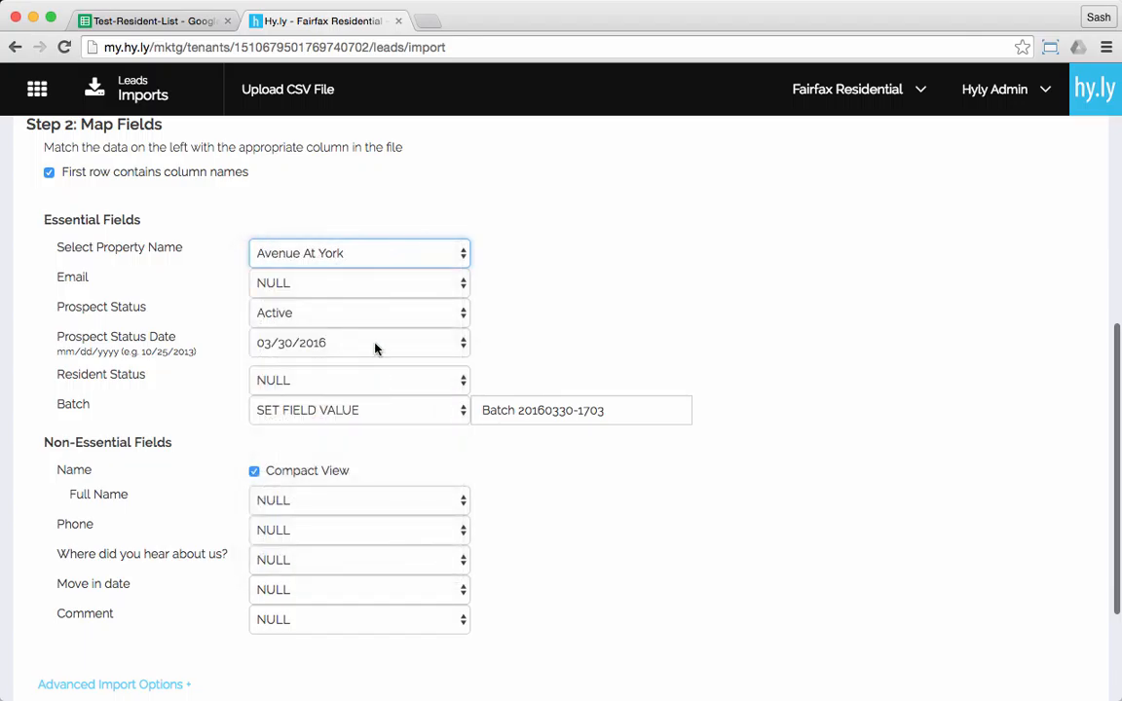
left_click(348, 288)
left_click(333, 366)
Map the essential fields Prospect Status and Resident Status to the file columns of the same names
left_click(341, 321)
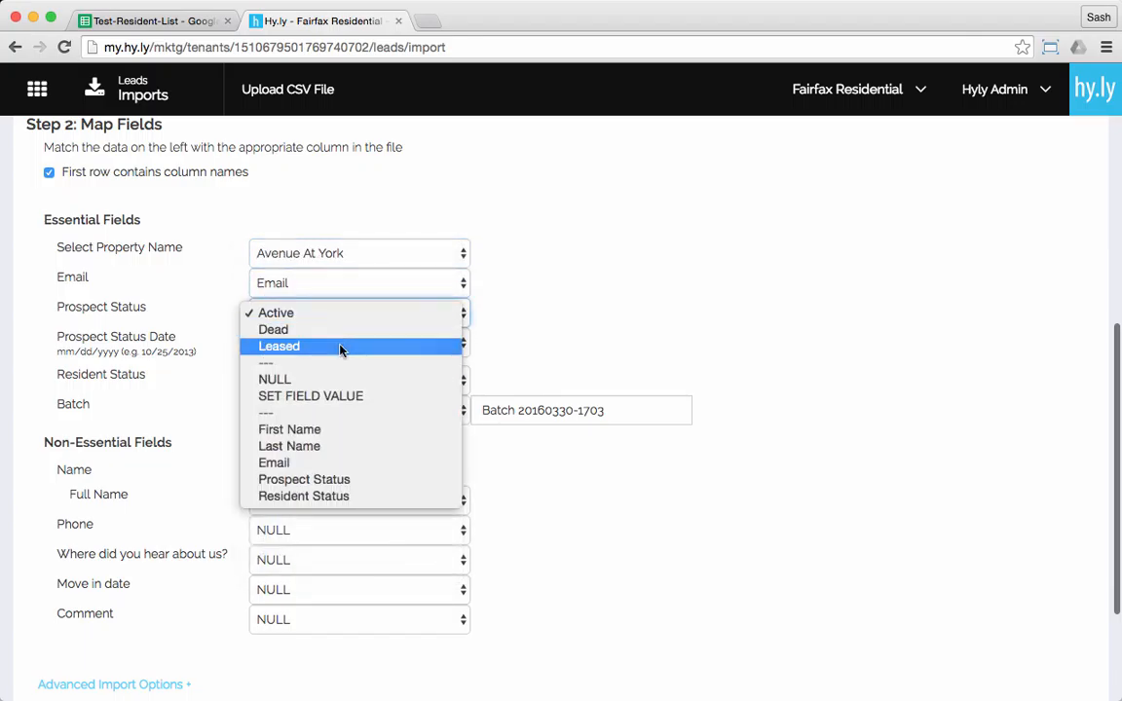
left_click(347, 481)
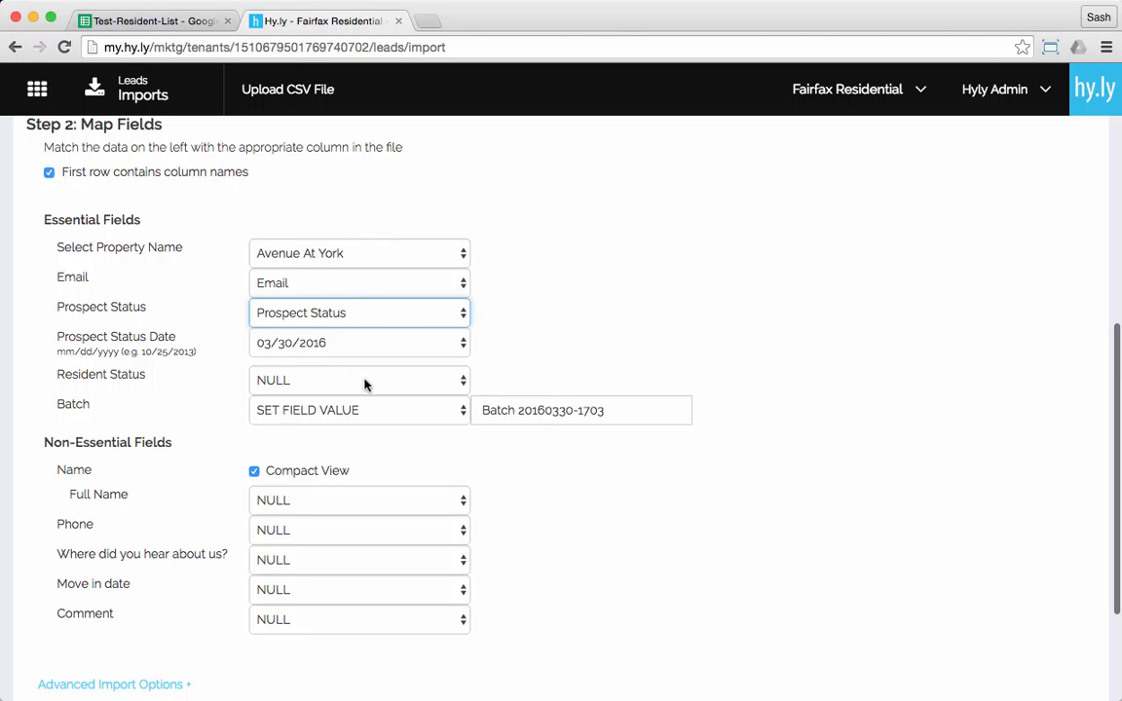
left_click(370, 387)
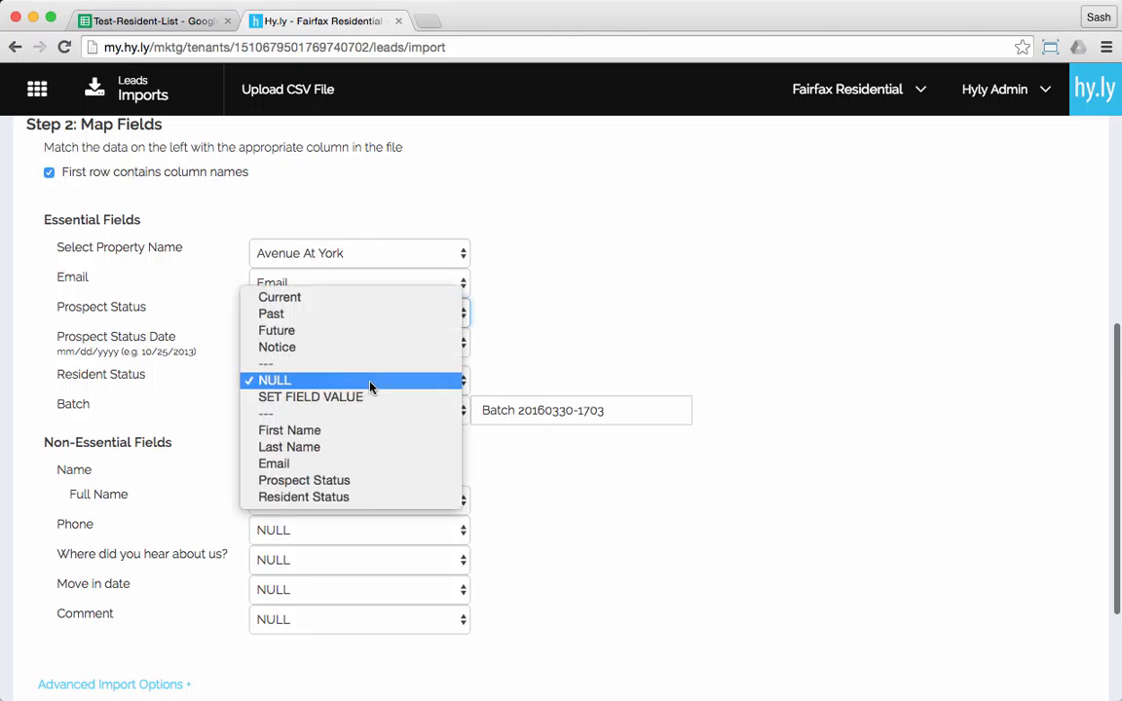
left_click(351, 499)
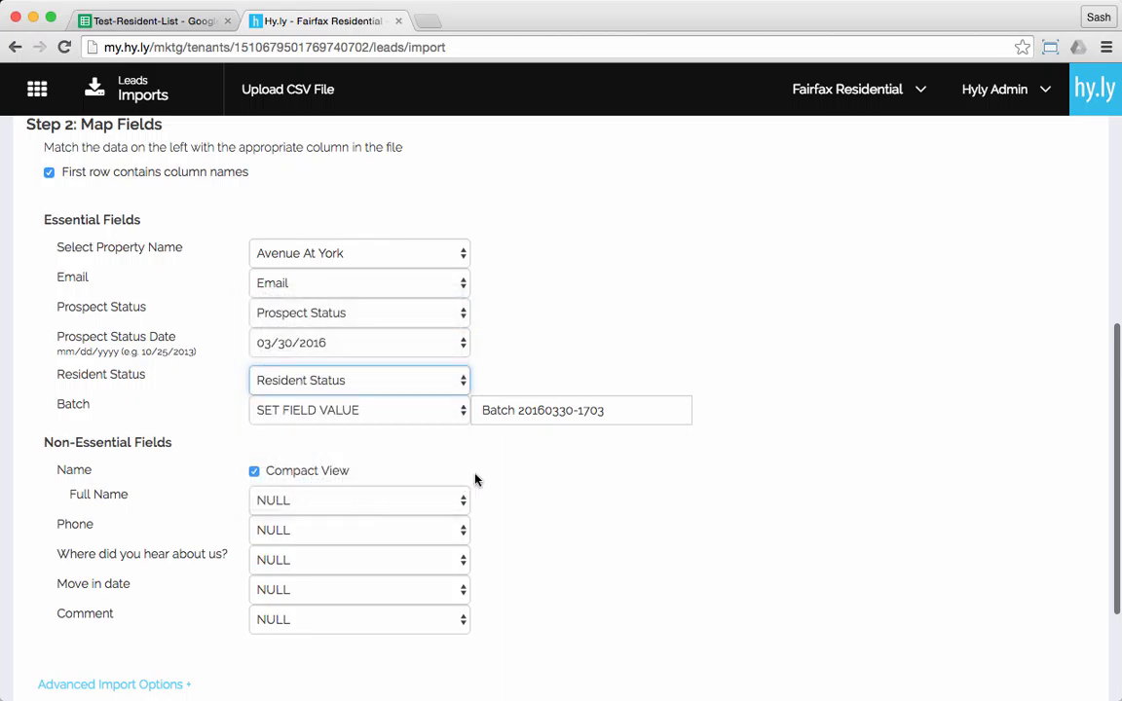
left_click(531, 475)
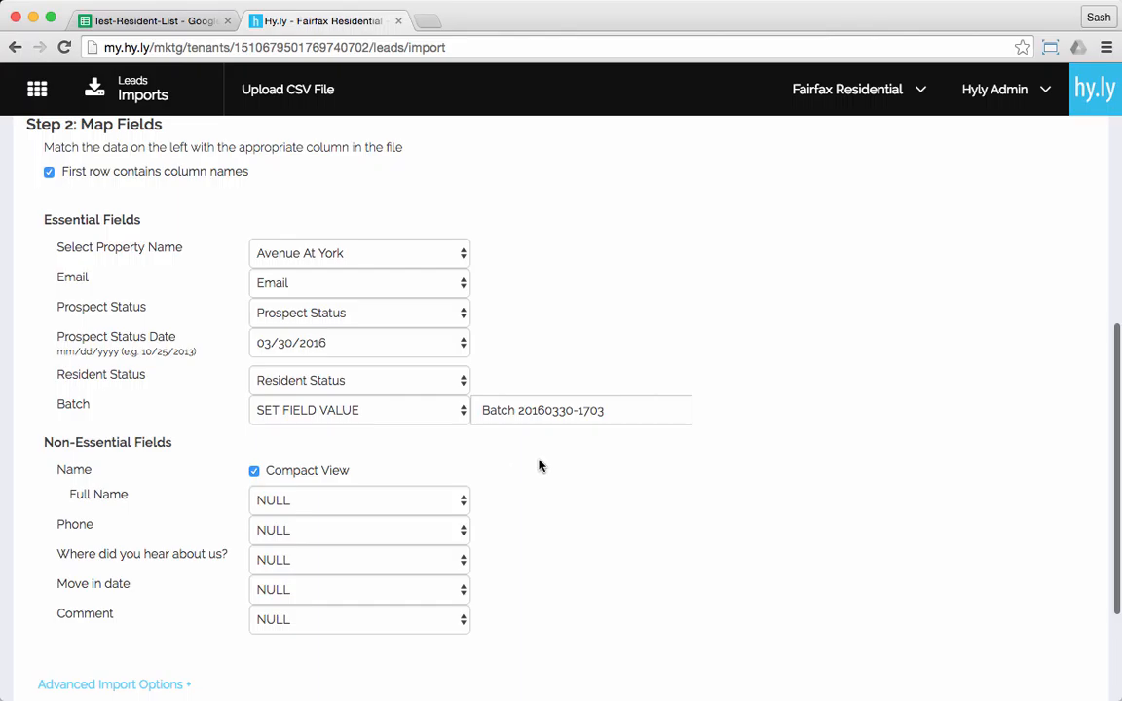
Turn off the compact view for Name and map First Name and Last Name to their matching file columns
scroll(540, 467, "down", 3)
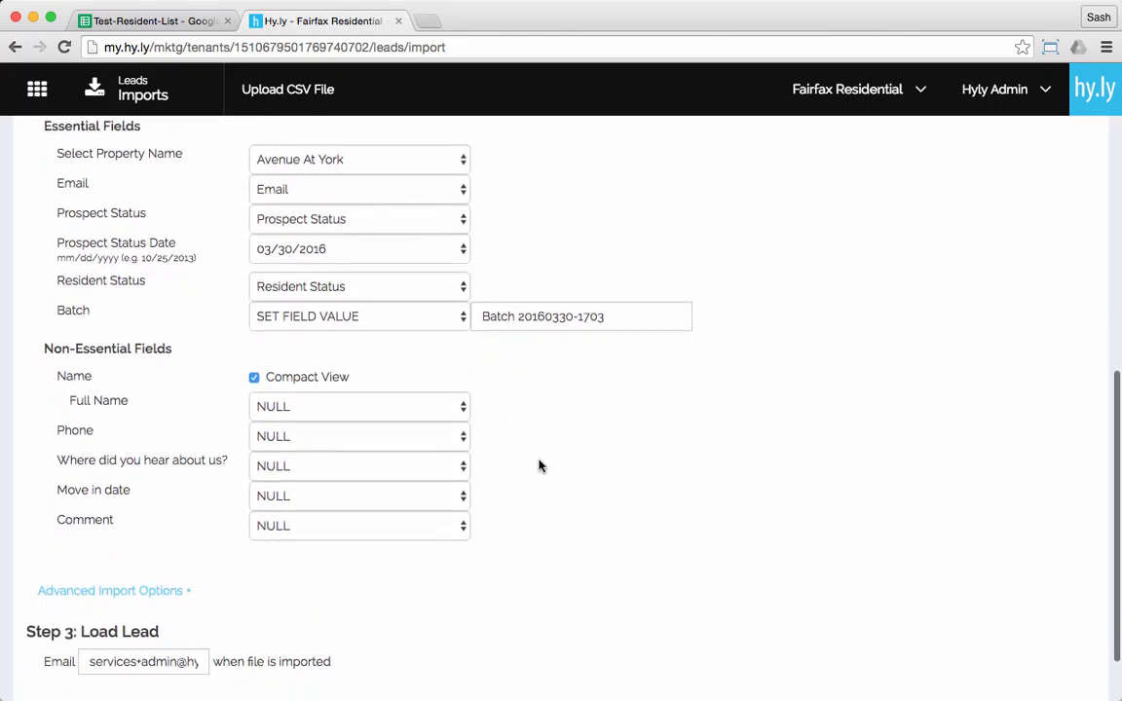
scroll(540, 466, "down", 2)
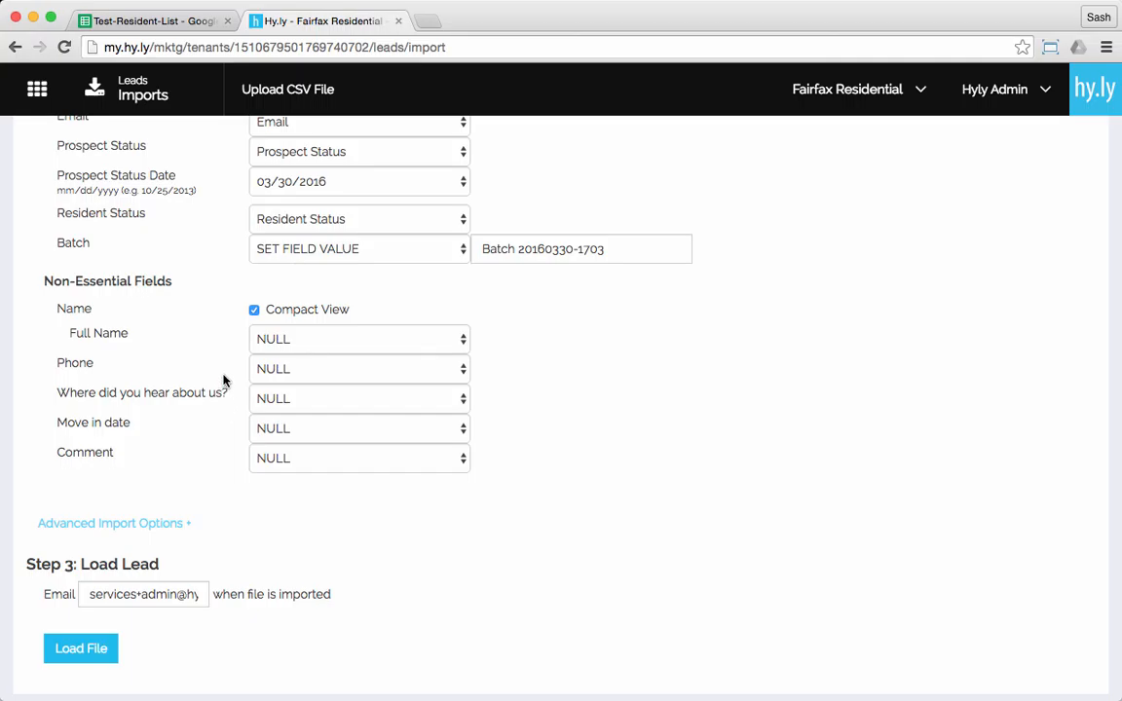
left_click(254, 311)
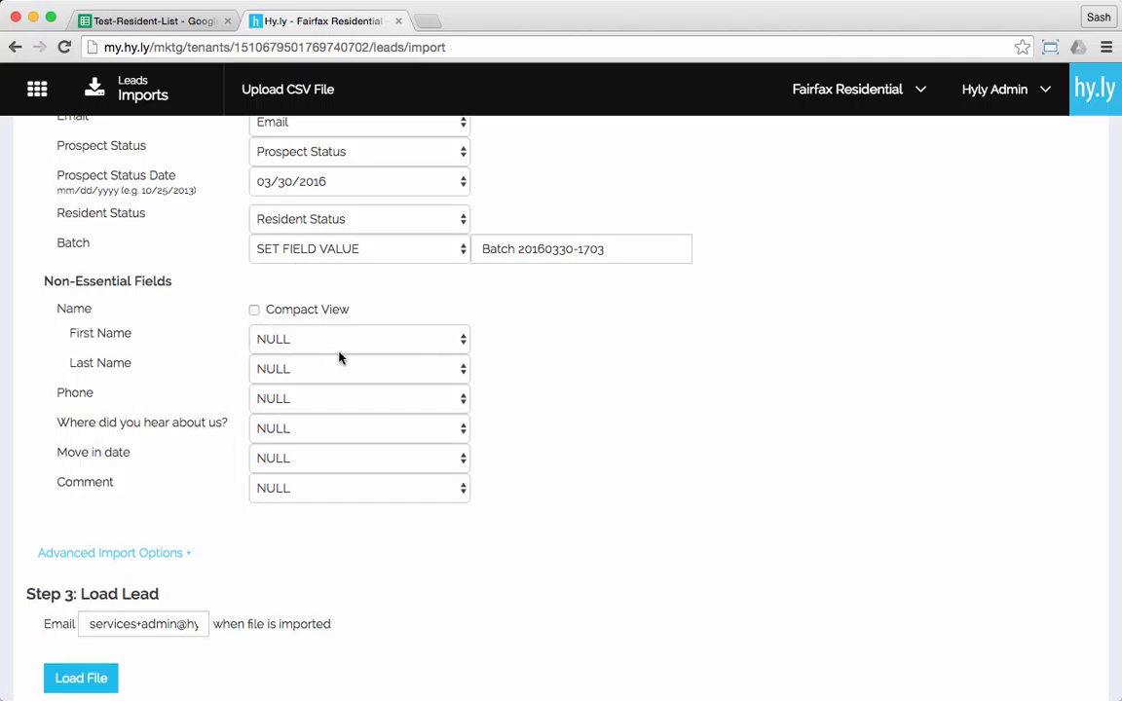
left_click(421, 341)
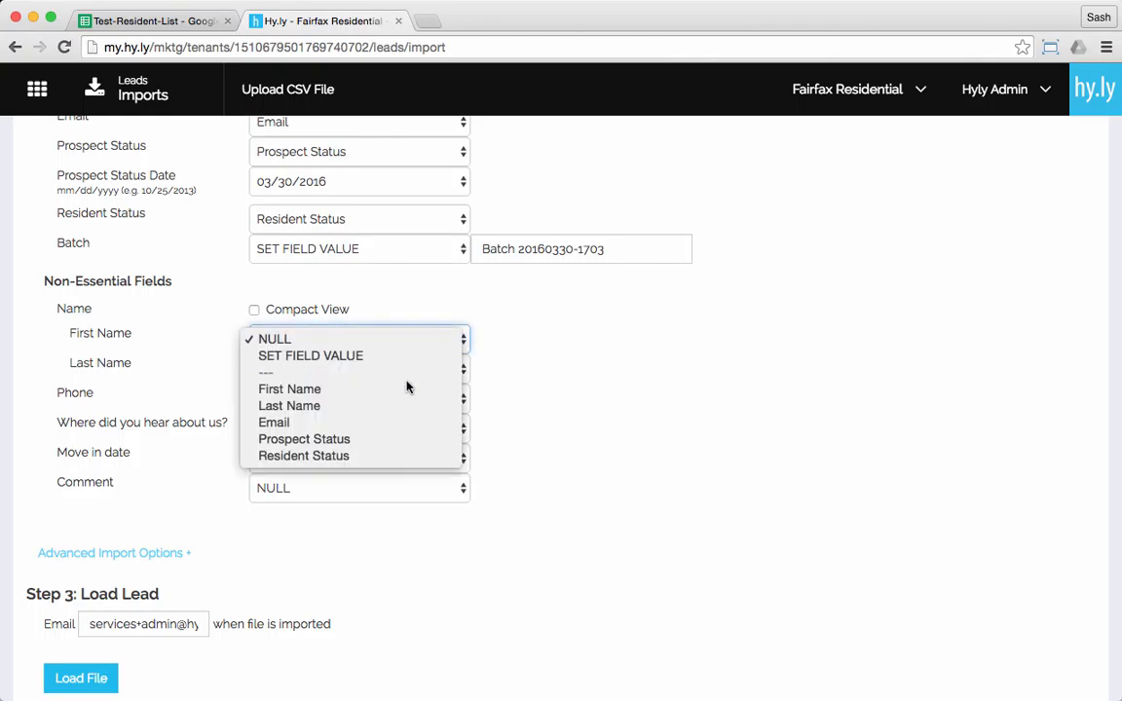
left_click(405, 386)
left_click(405, 370)
left_click(402, 438)
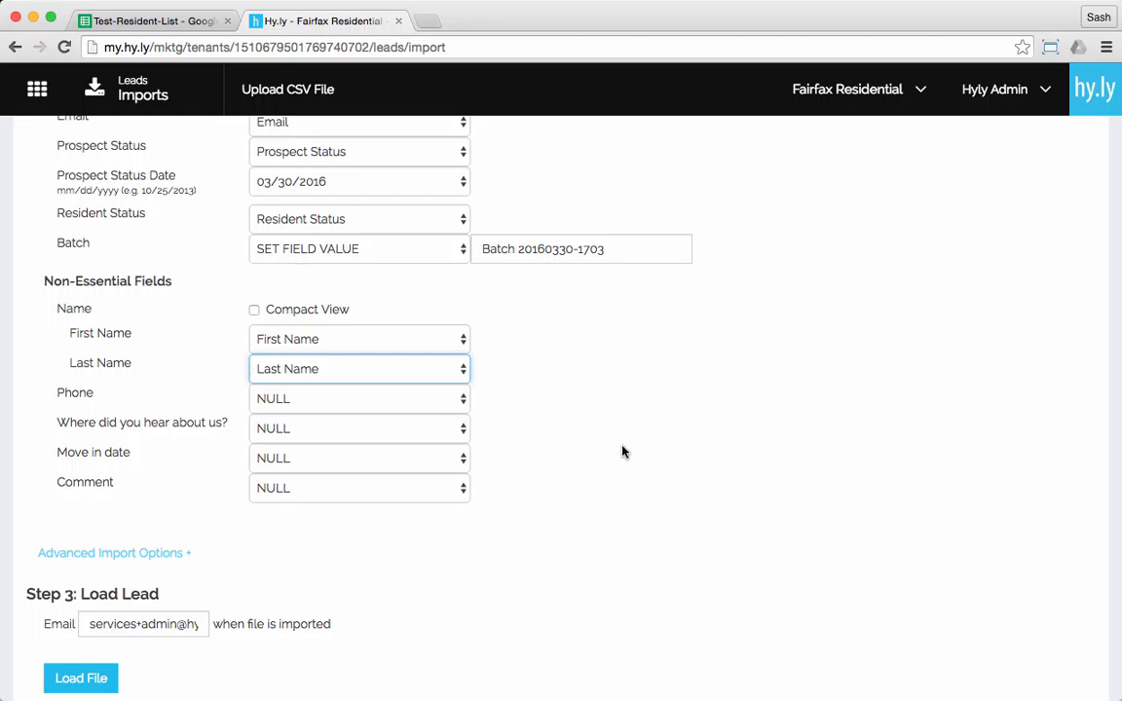
Replace the import notification address with the recipient's e-mail and load the file
triple_click(86, 625)
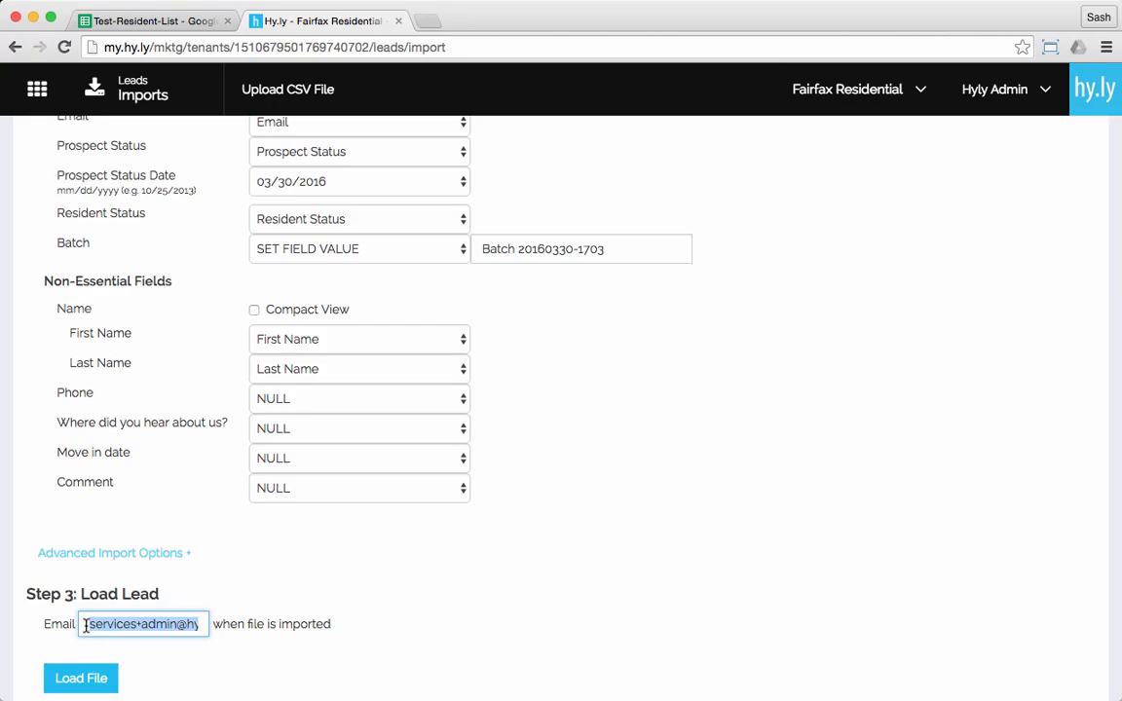
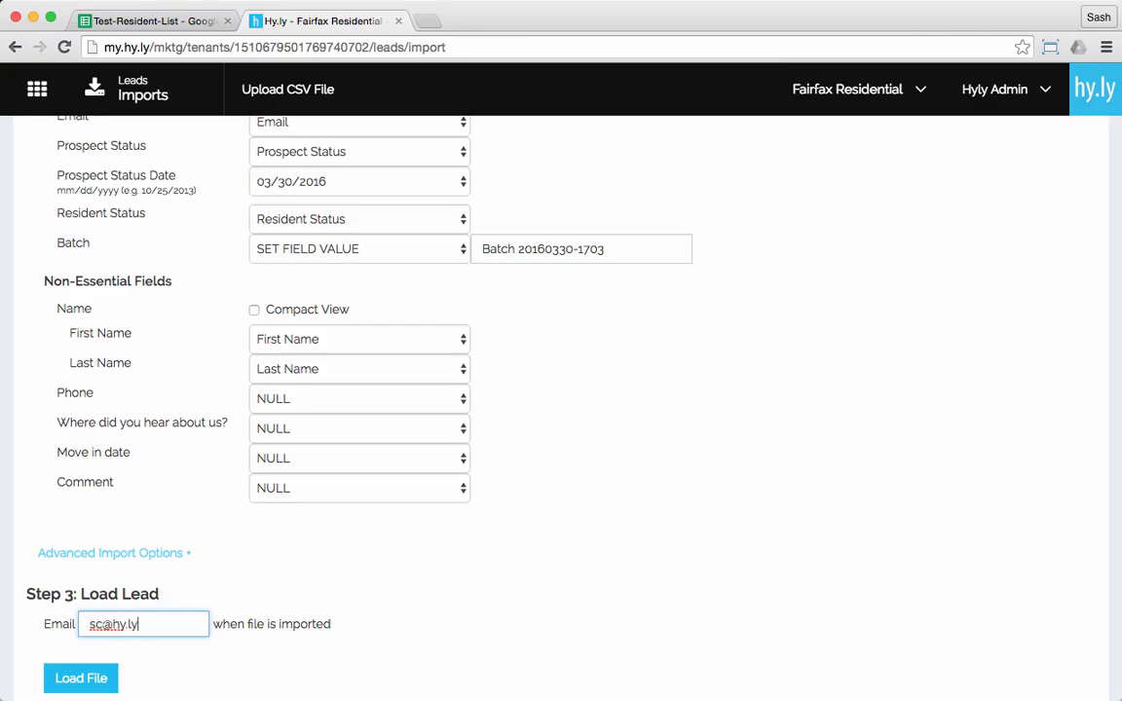
left_click(83, 677)
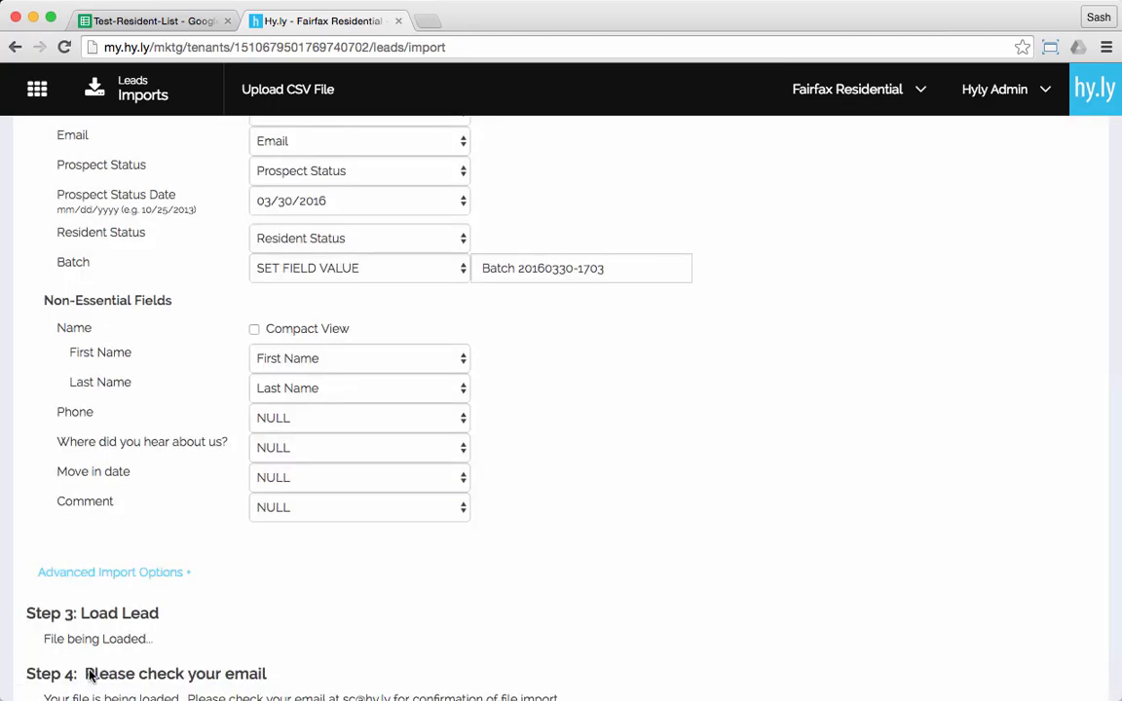
Read the Lead Importing Success message in Gmail, and follow the import page's link to the imported leads
scroll(711, 631, "down", 2)
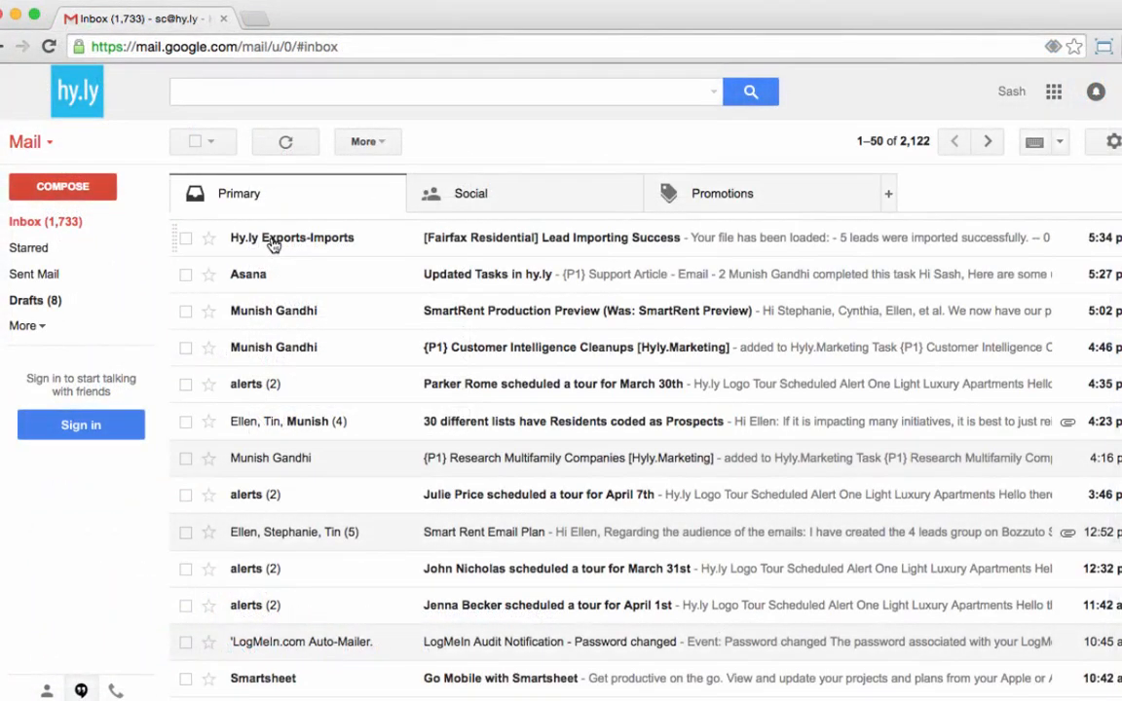
left_click(275, 240)
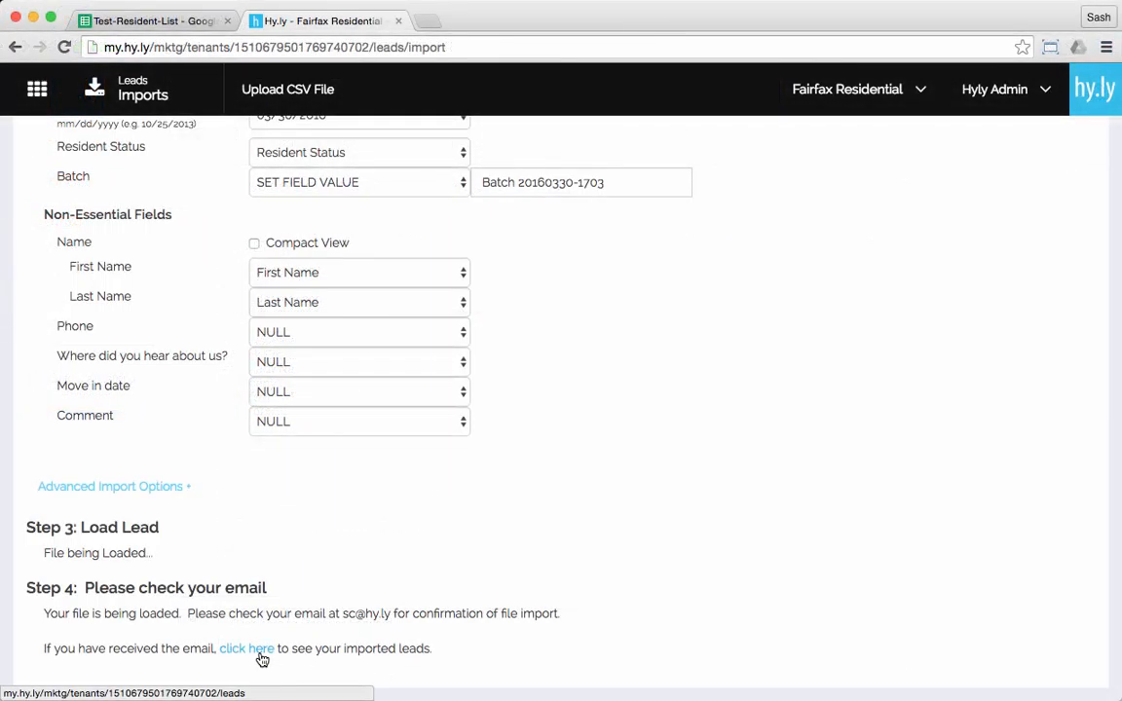
left_click(260, 657)
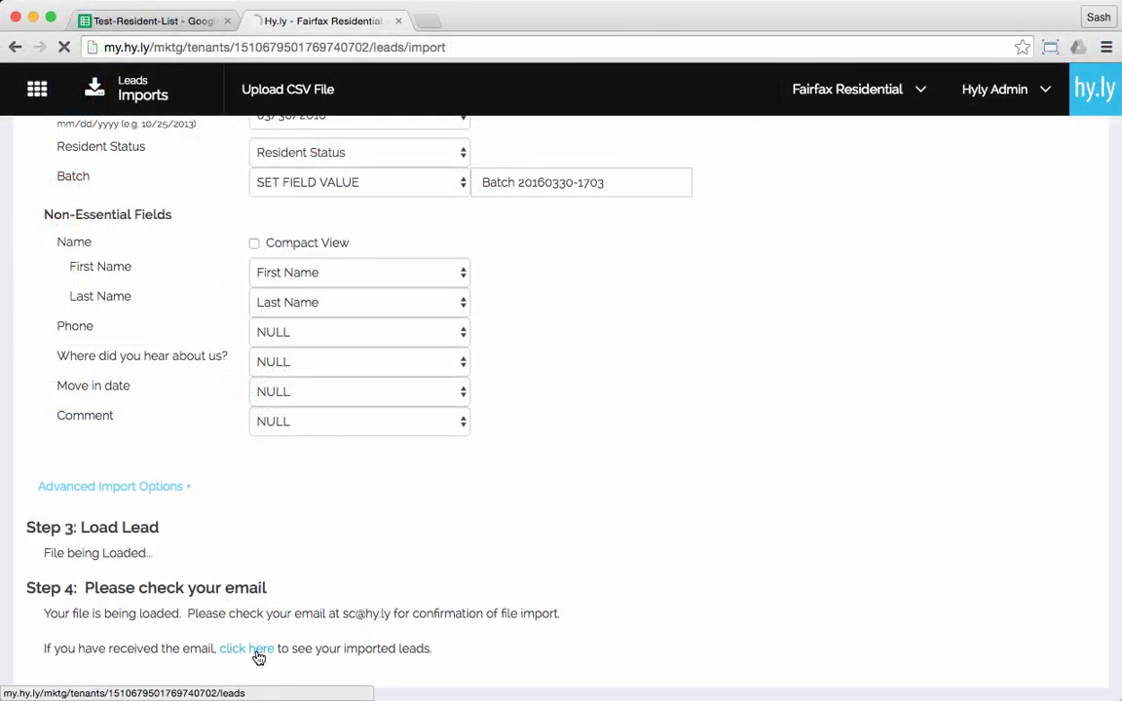